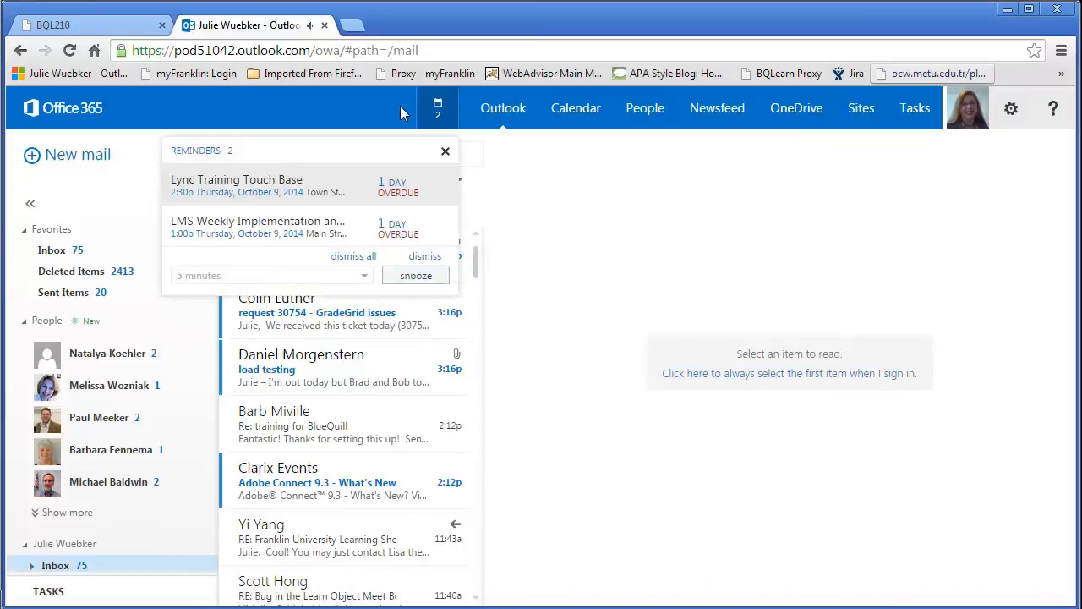
Dismiss the calendar reminders and switch from Outlook mail to the OneDrive document library
left_click(446, 154)
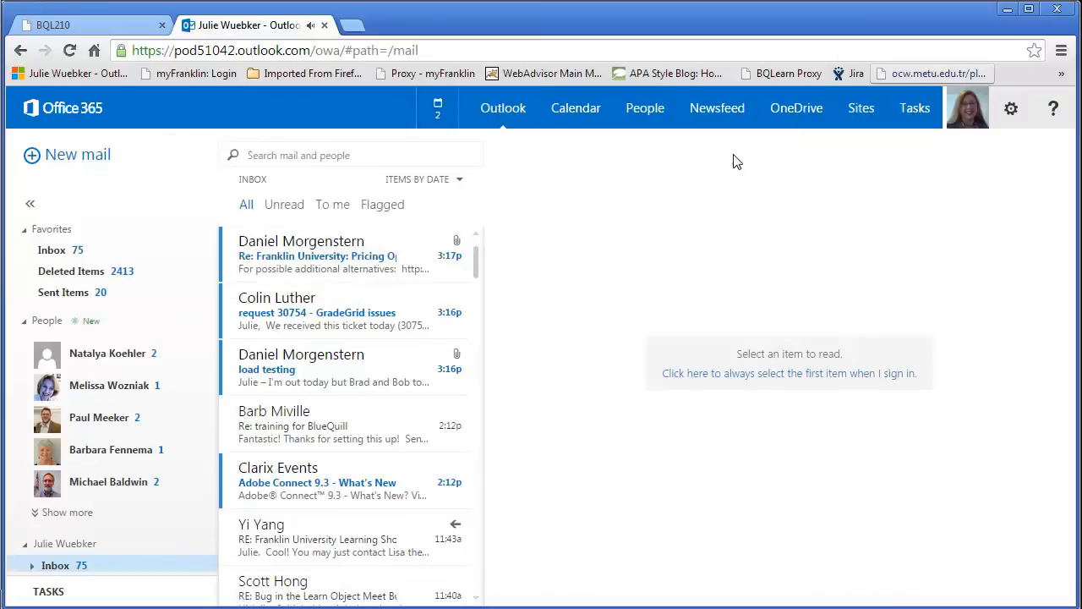
left_click(796, 110)
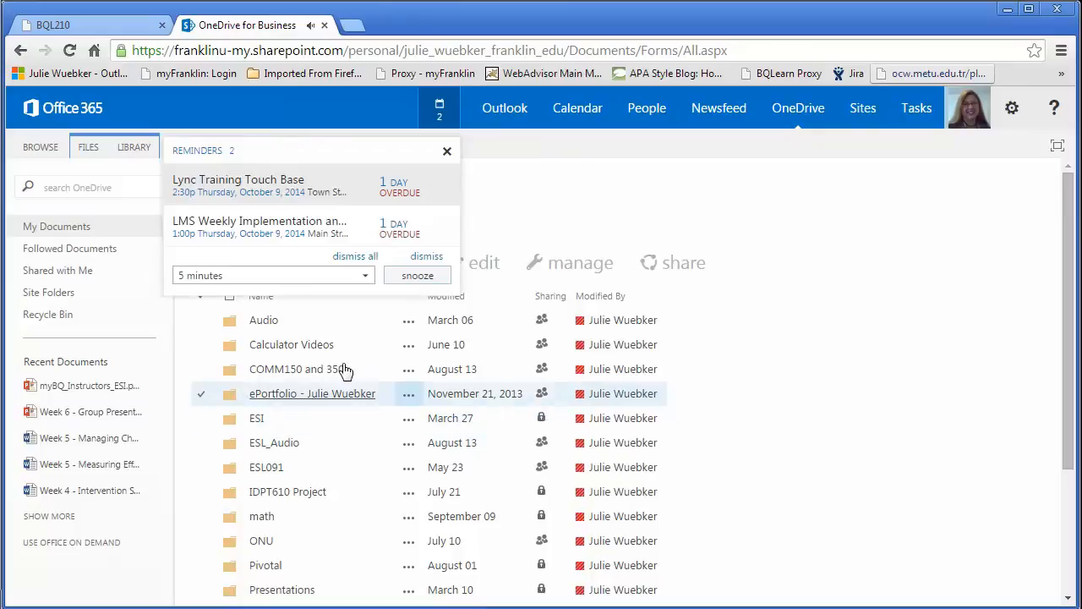
left_click(446, 152)
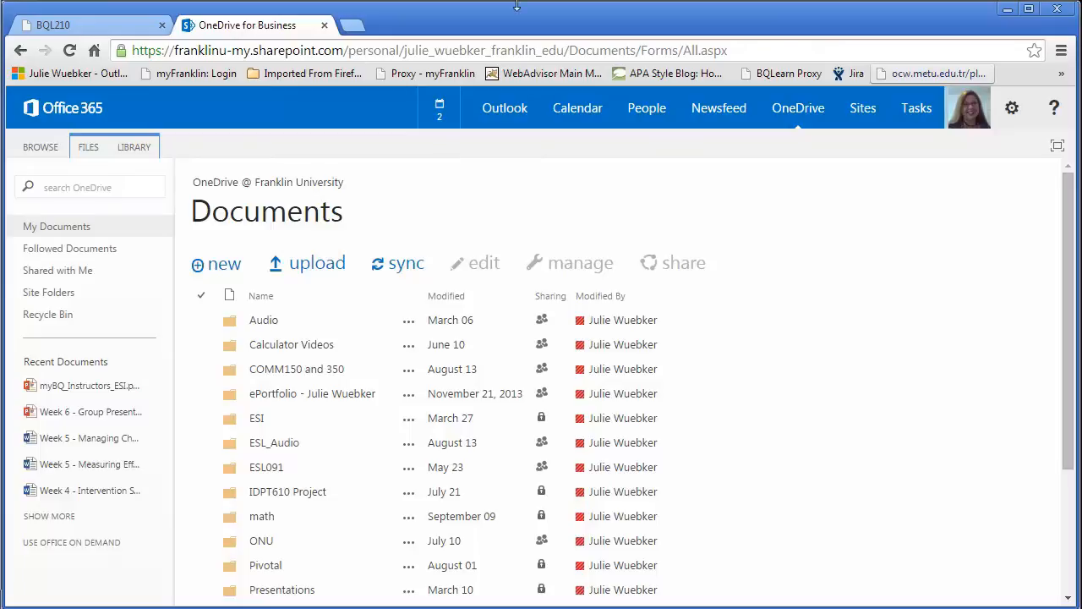
Check the sharing status of the ESI and ePortfolio folders in the document list
mouse_move(1069, 220)
left_mouse_down()
mouse_move(1070, 283)
mouse_move(1069, 212)
left_mouse_up()
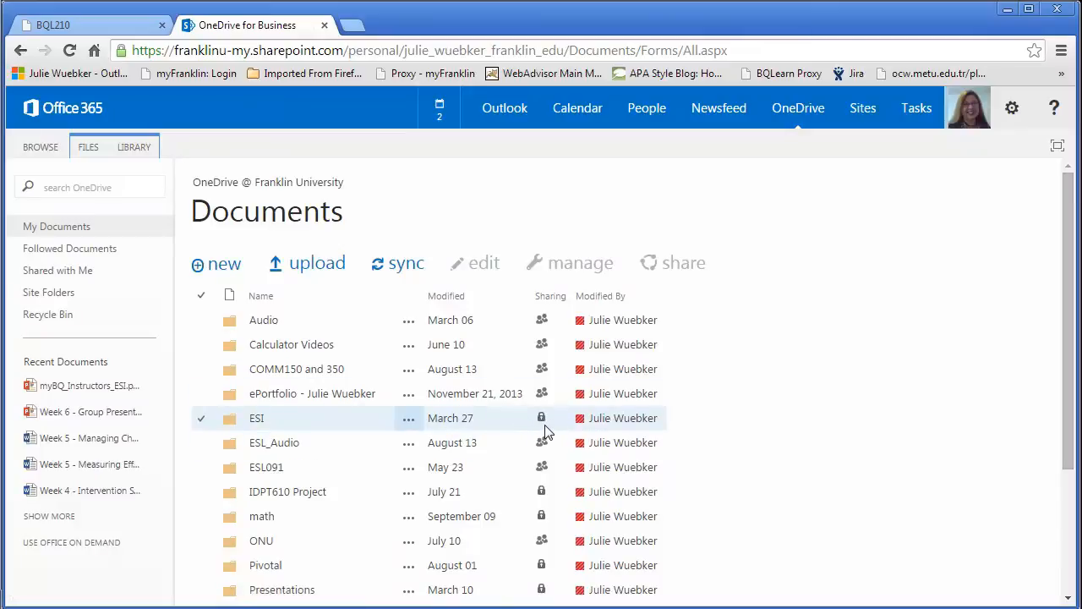
mouse_move(546, 421)
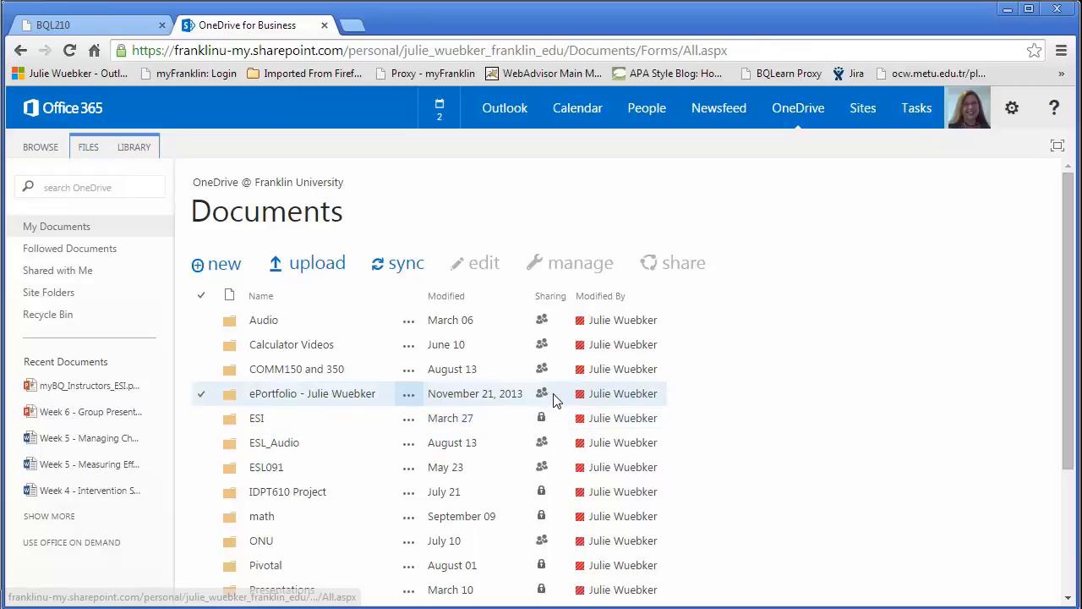
mouse_move(546, 400)
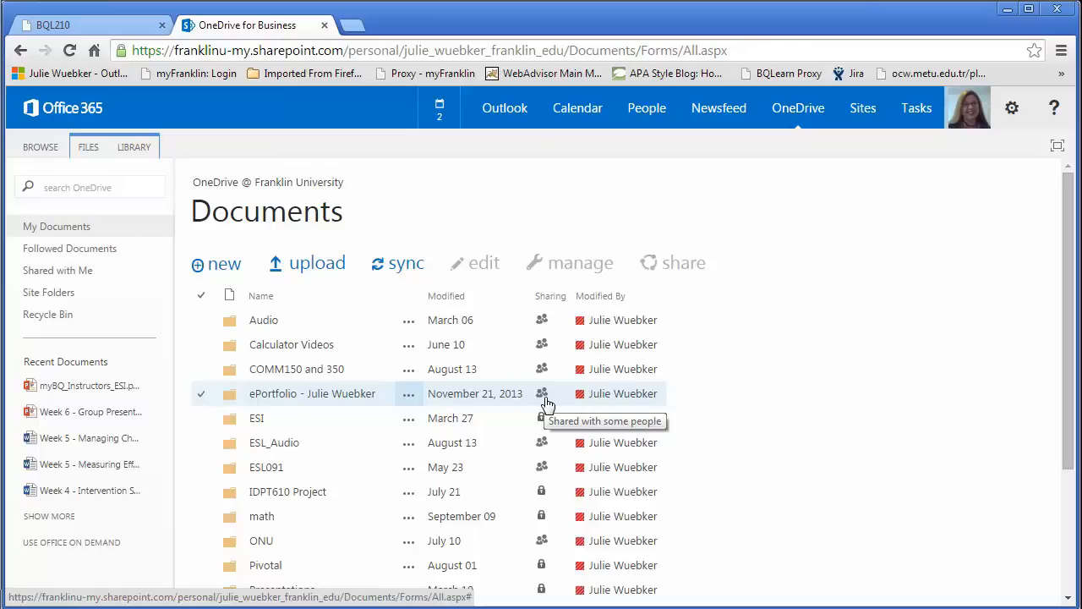
Create a new folder named Course_Videos in Documents and open it
left_click(219, 270)
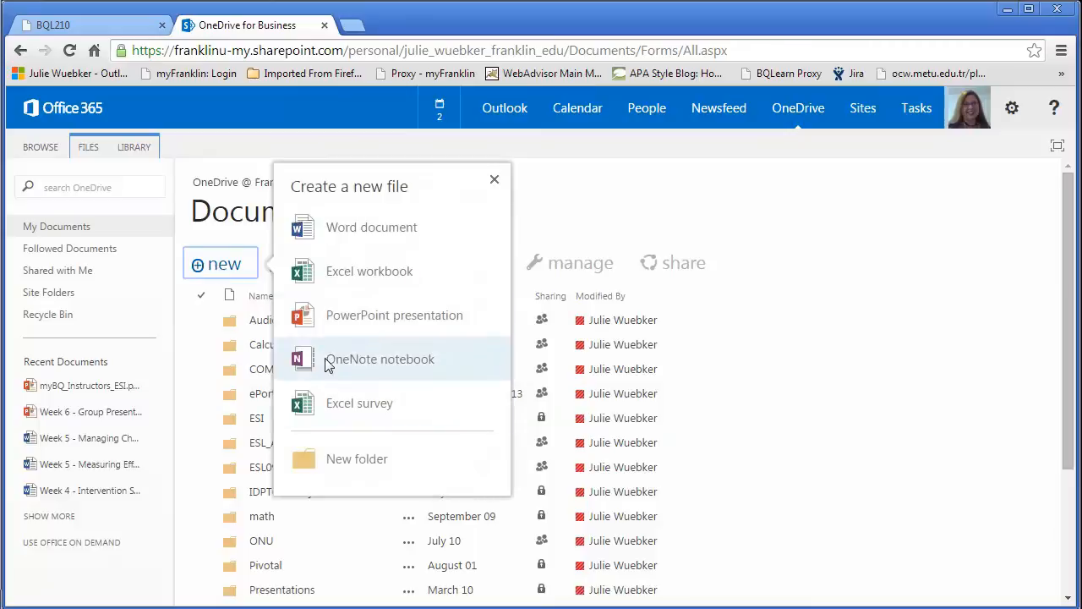
left_click(355, 464)
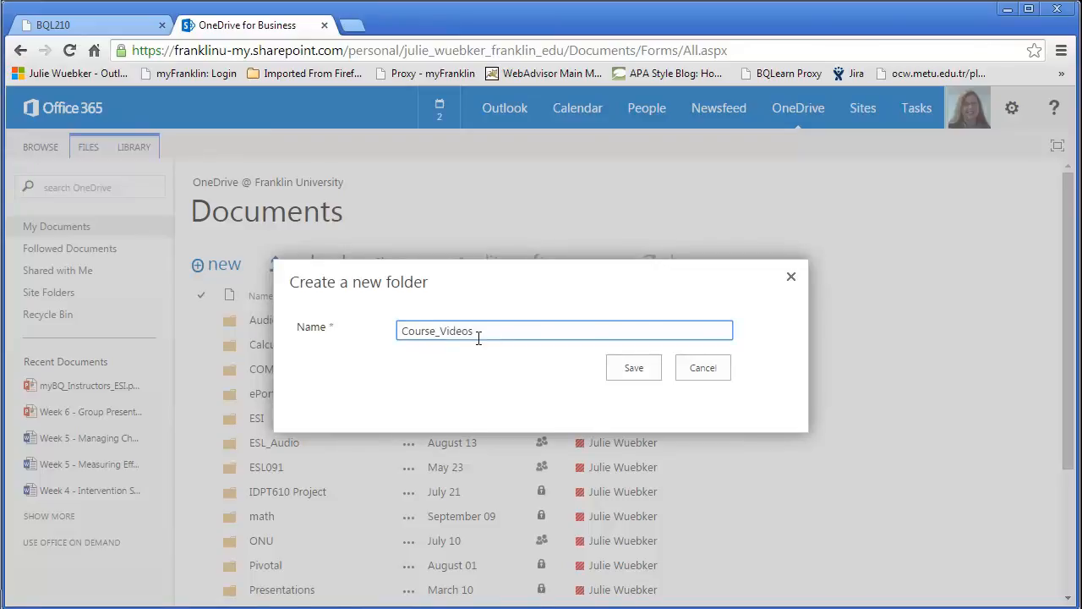
left_click(633, 367)
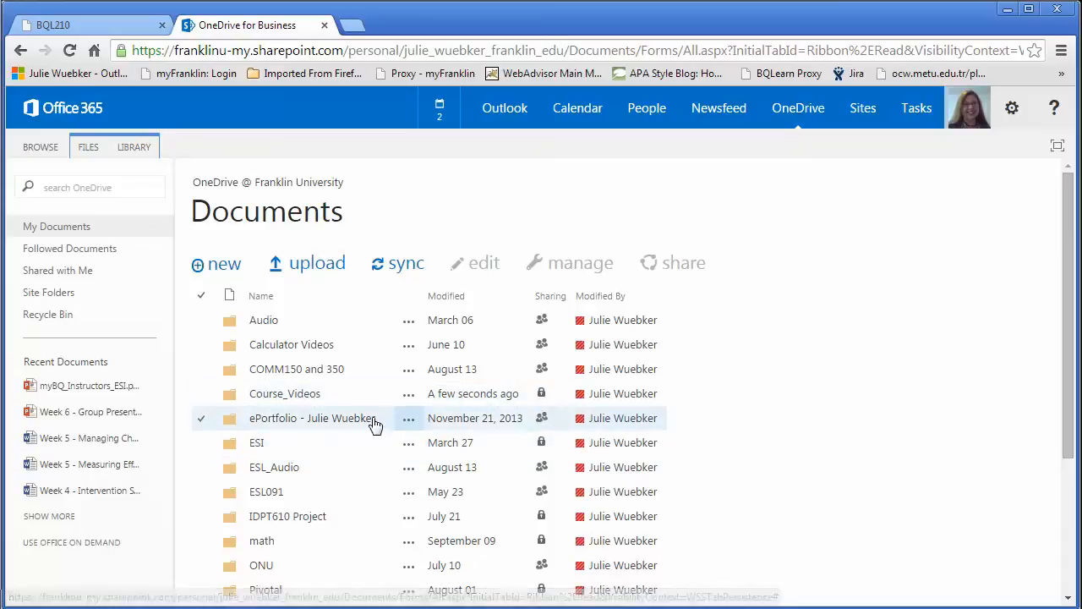
left_click(284, 399)
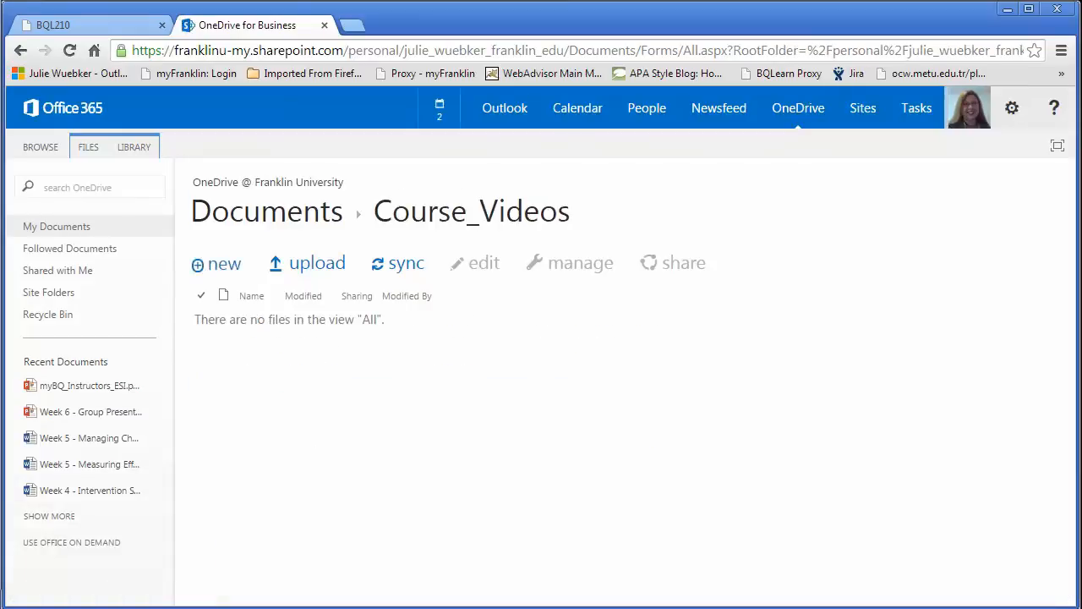
Upload "Making a Connection through Video Announcements.flv" from the desktop Presentations folder into Course_Videos
key("alt+Tab")
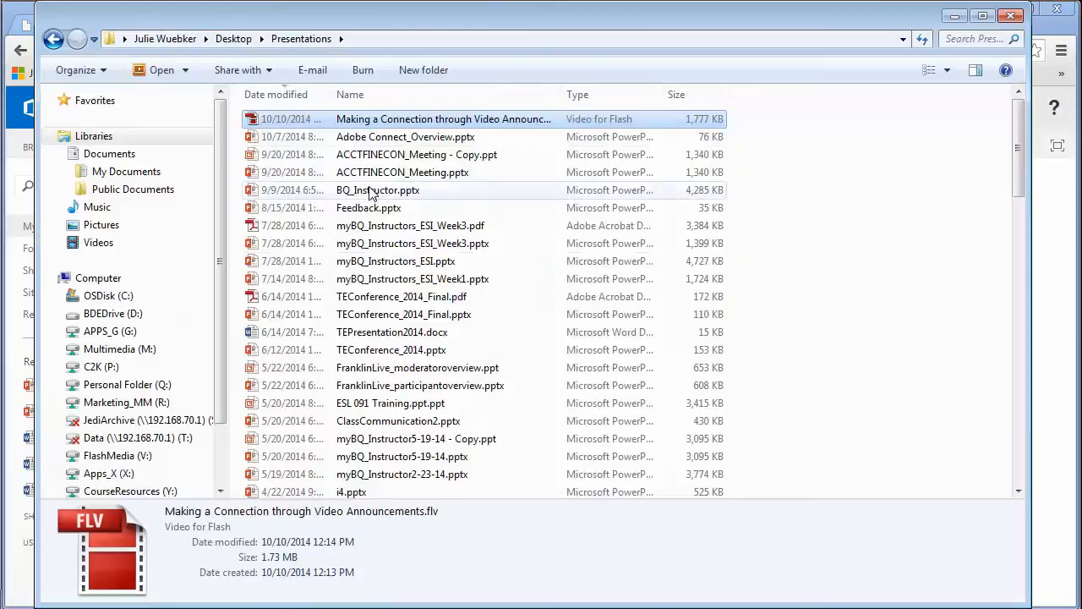
left_click_drag(302, 23, 308, 424)
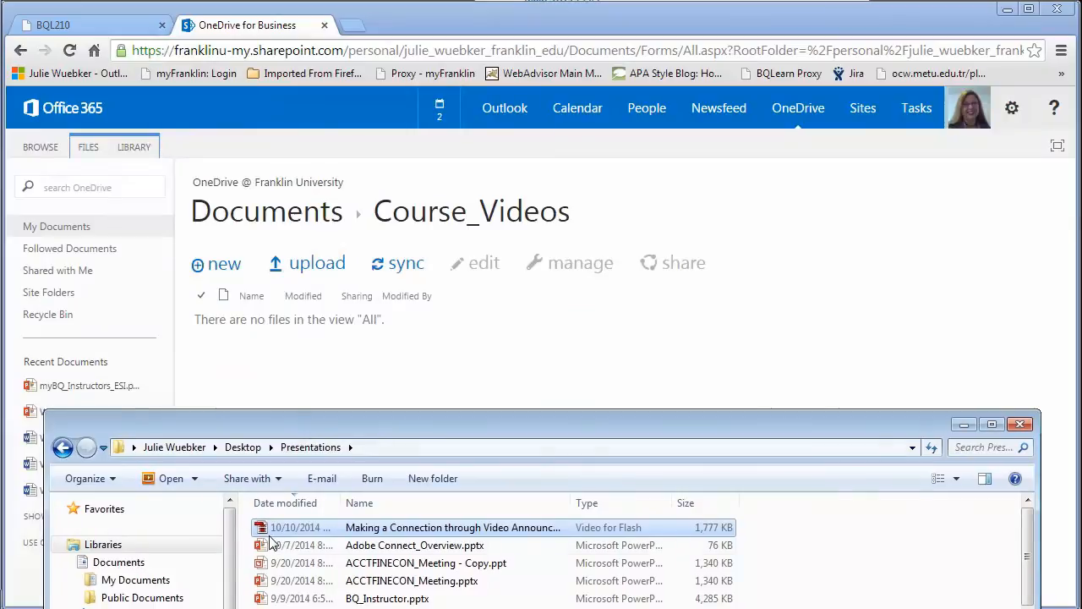
left_click_drag(263, 535, 335, 325)
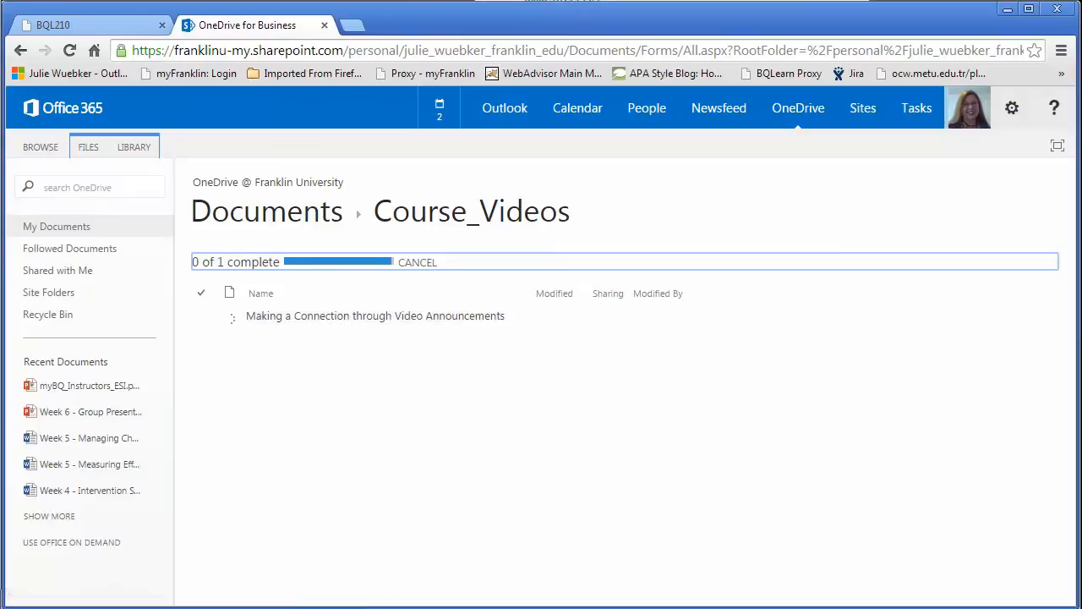
Upload the "Distributing Participants to Breakout Rooms - Adobe Connect" video from the desktop AdobeConnectGraphics folder into Course_Videos
left_click(372, 607)
left_click(243, 447)
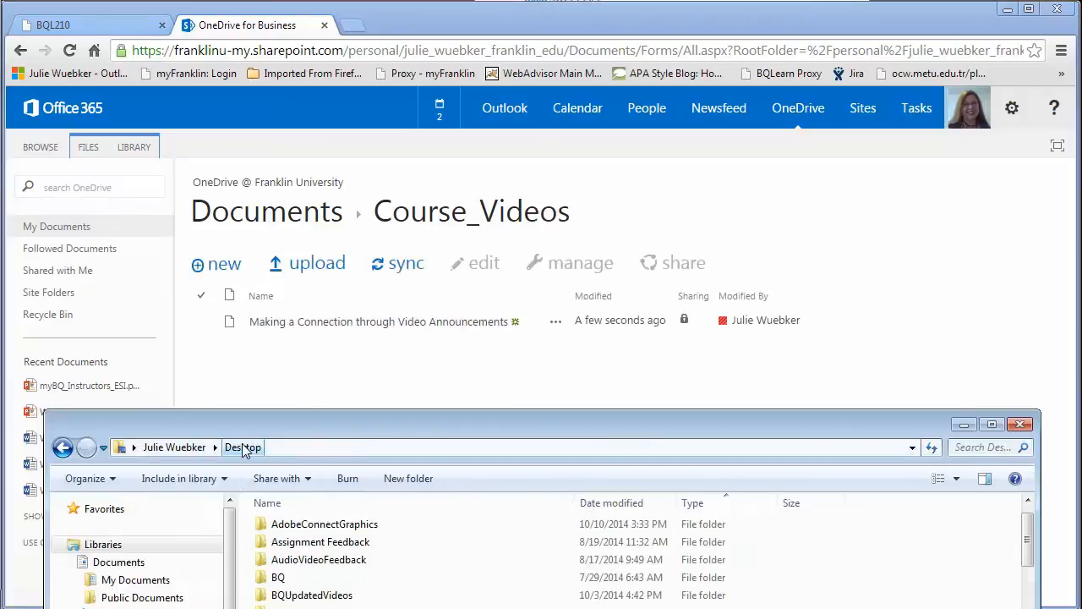
double_click(311, 596)
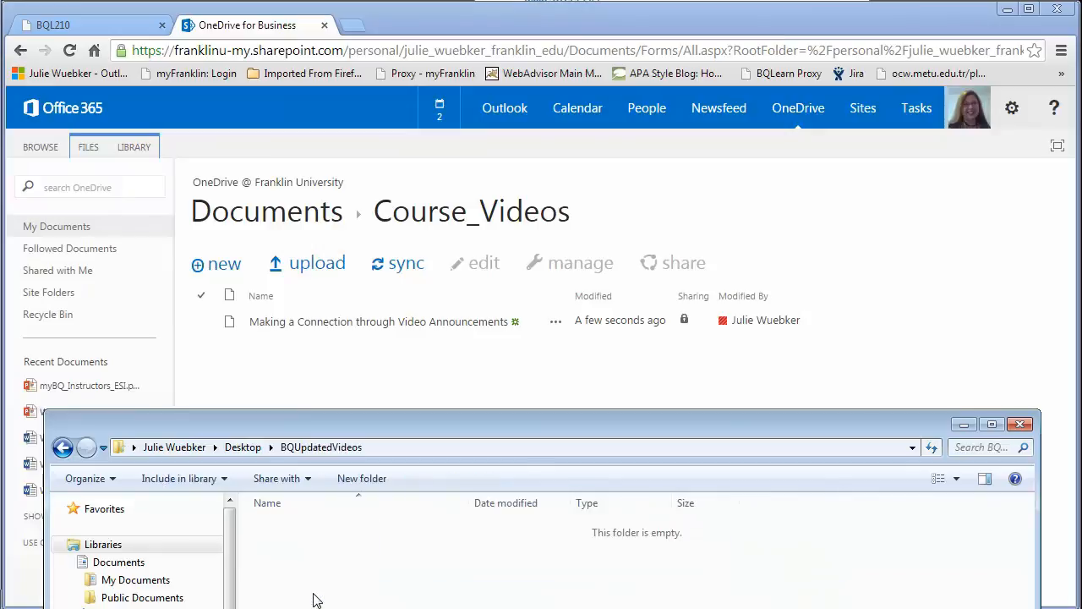
left_click(62, 448)
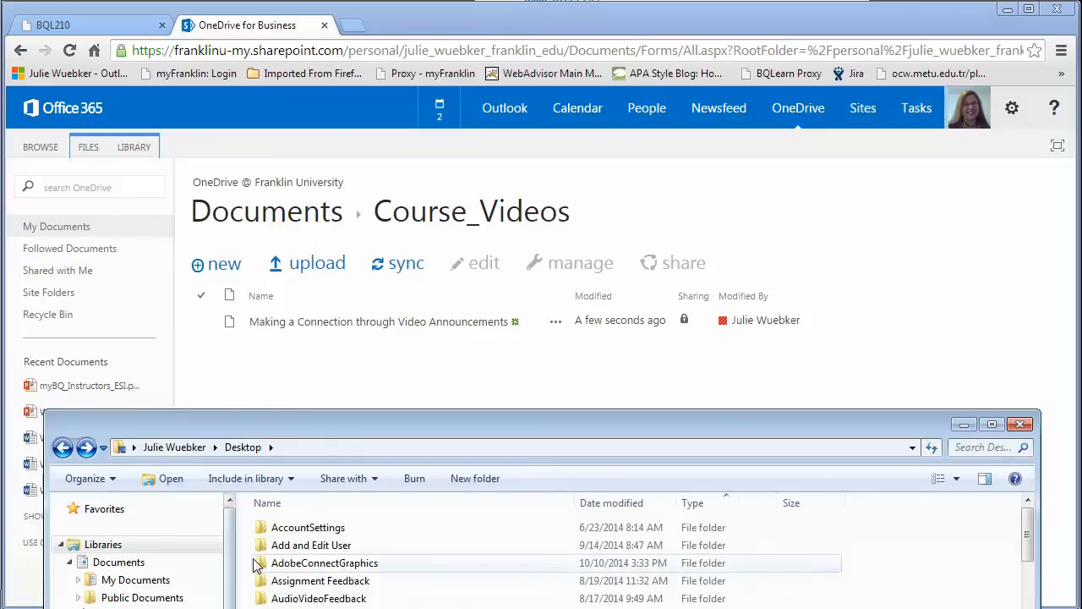
double_click(310, 564)
scroll(311, 568, "down", 5)
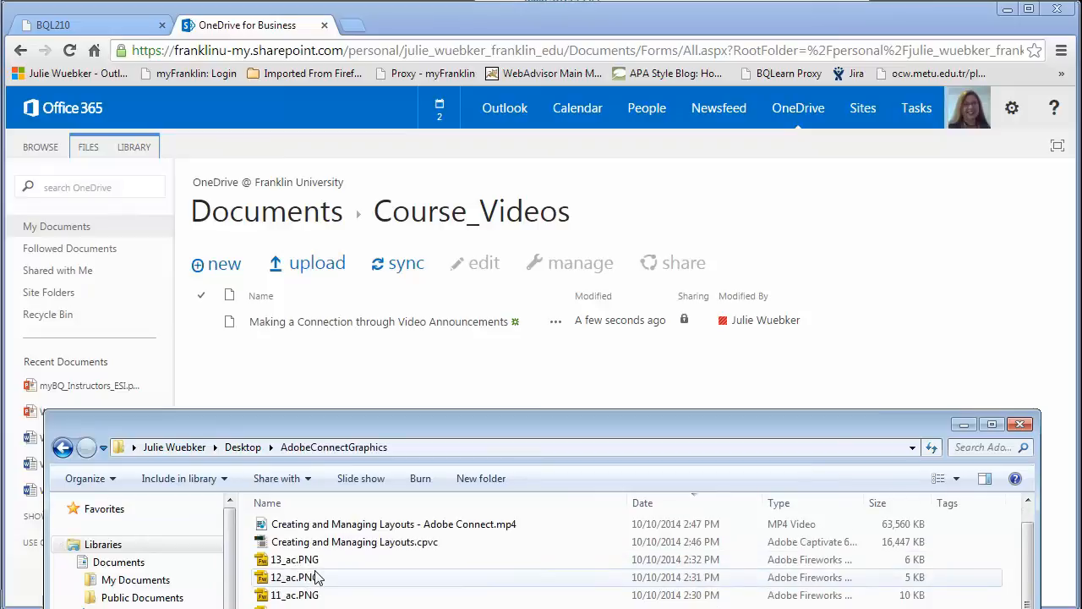
left_click_drag(309, 549, 305, 323)
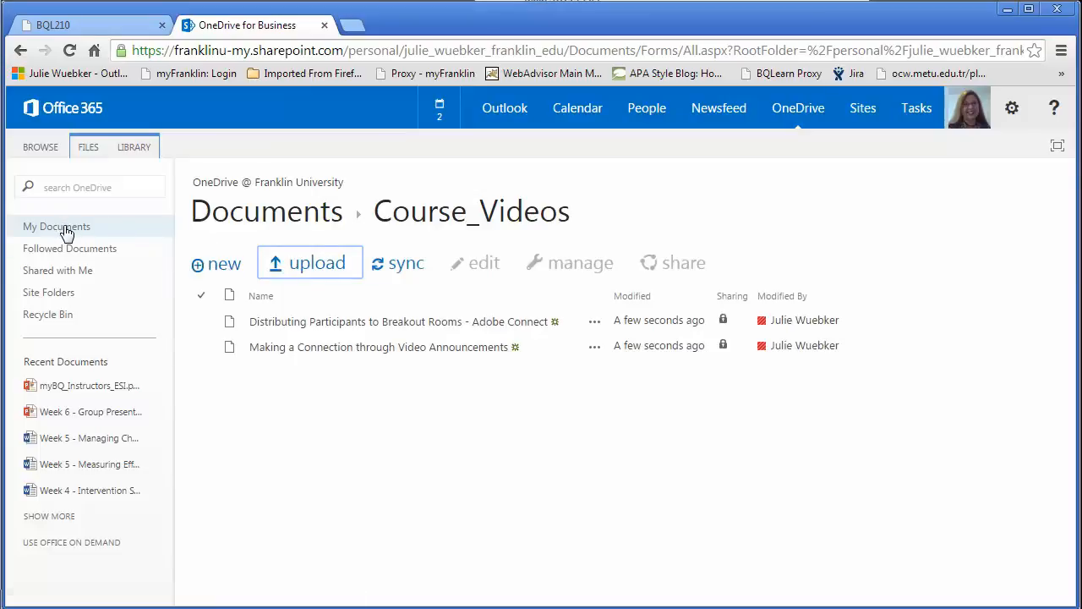
Review the uploaded videos by reopening the Course_Videos folder from Documents, and return to the Documents list
left_click(218, 215)
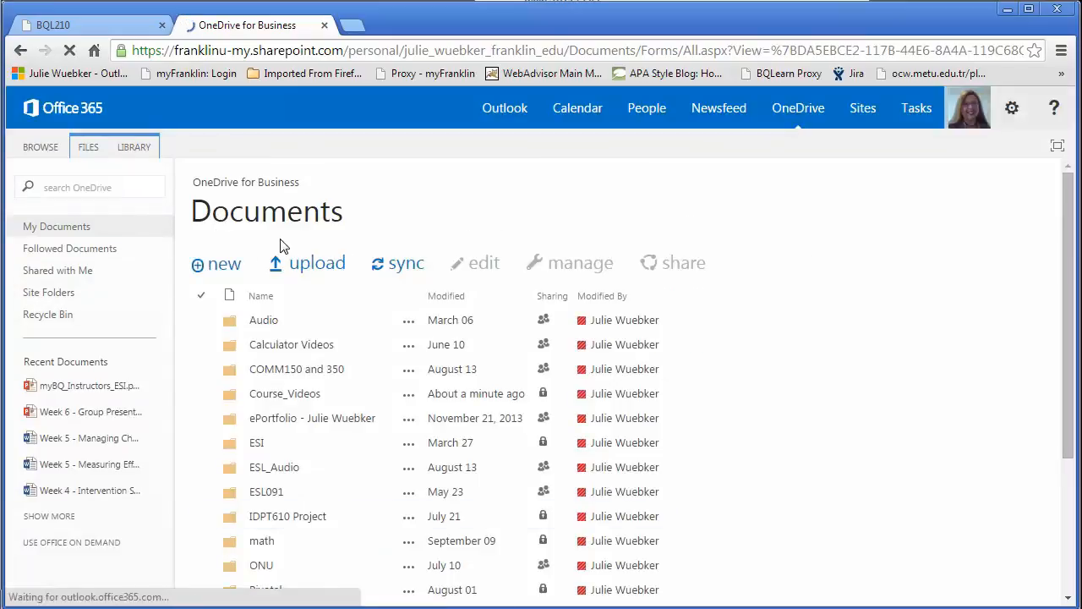
left_click(296, 399)
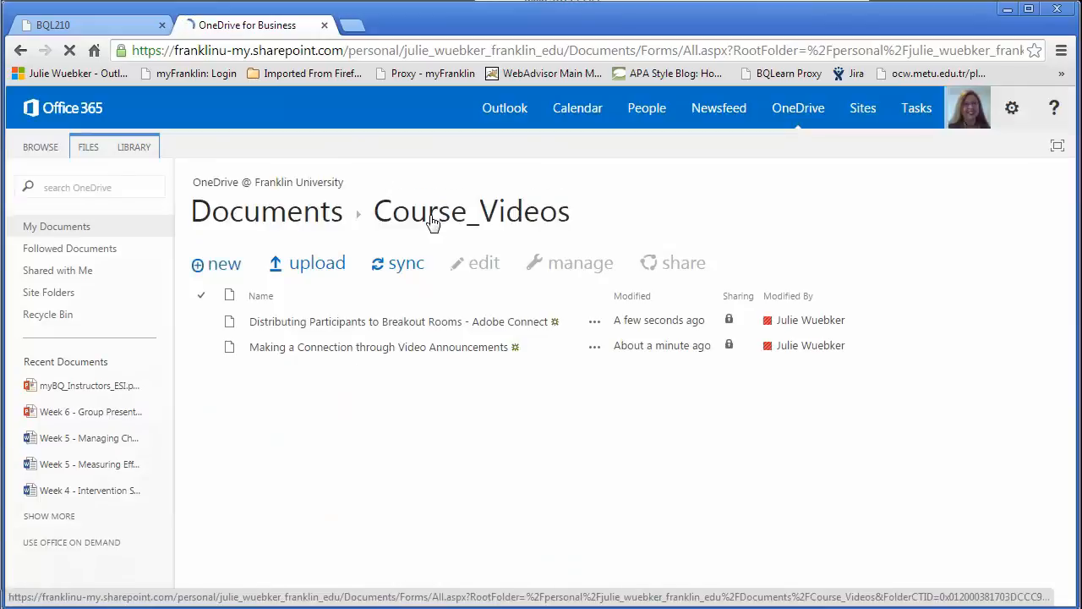
left_click(261, 219)
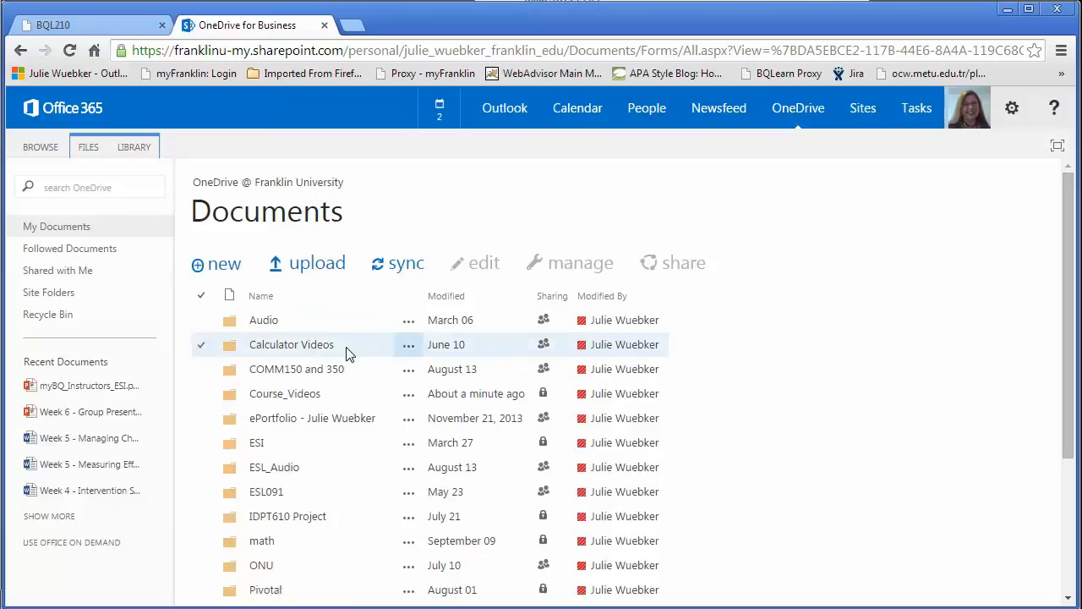
Start sharing the Course_Videos folder and add the colleague's name as the invited person
left_click(410, 401)
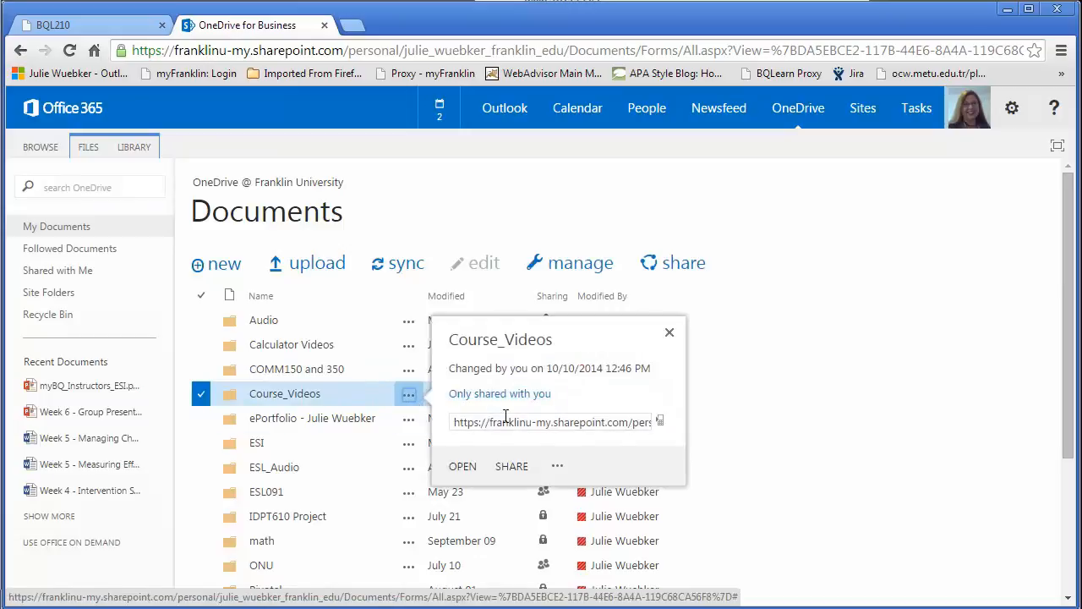
left_click(512, 467)
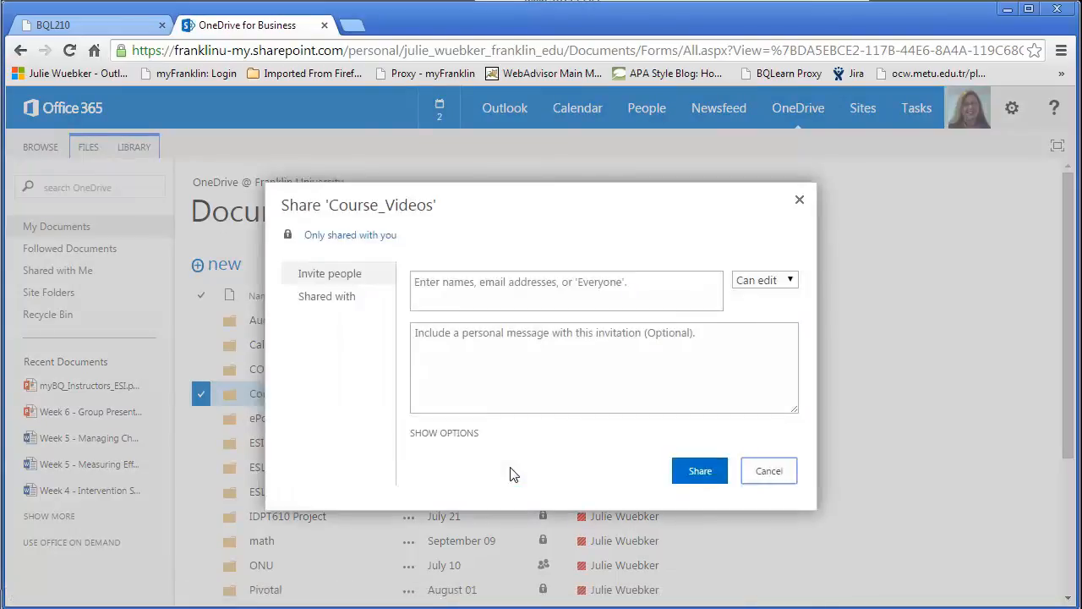
left_click(448, 295)
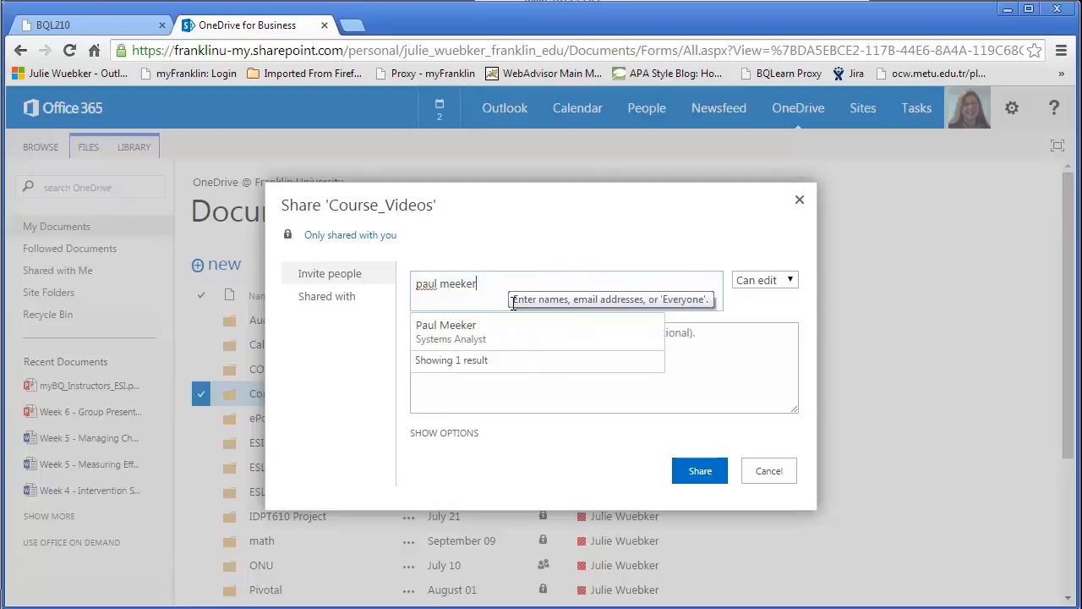
left_click(451, 334)
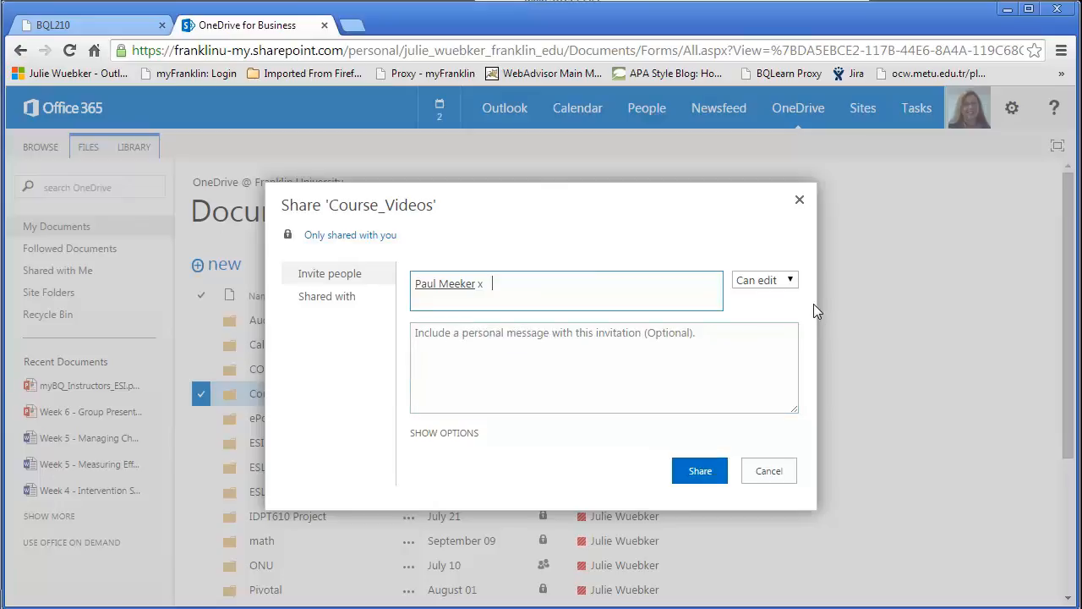
Set the invitation permission to Can view, add the message "This is a test share." and share the folder
left_click(792, 283)
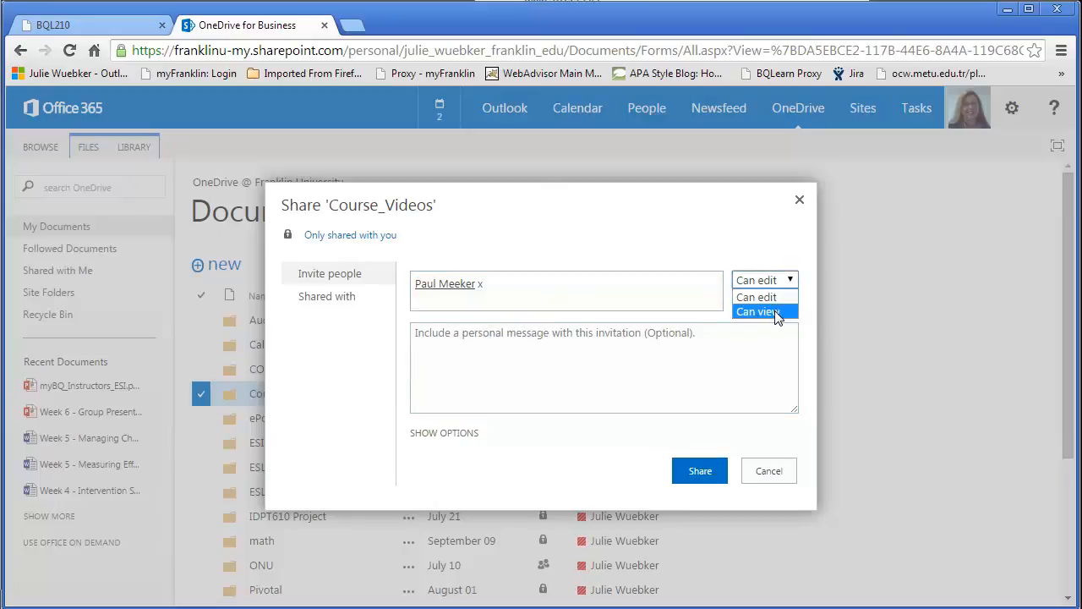
left_click(776, 312)
left_click(581, 343)
type("Th")
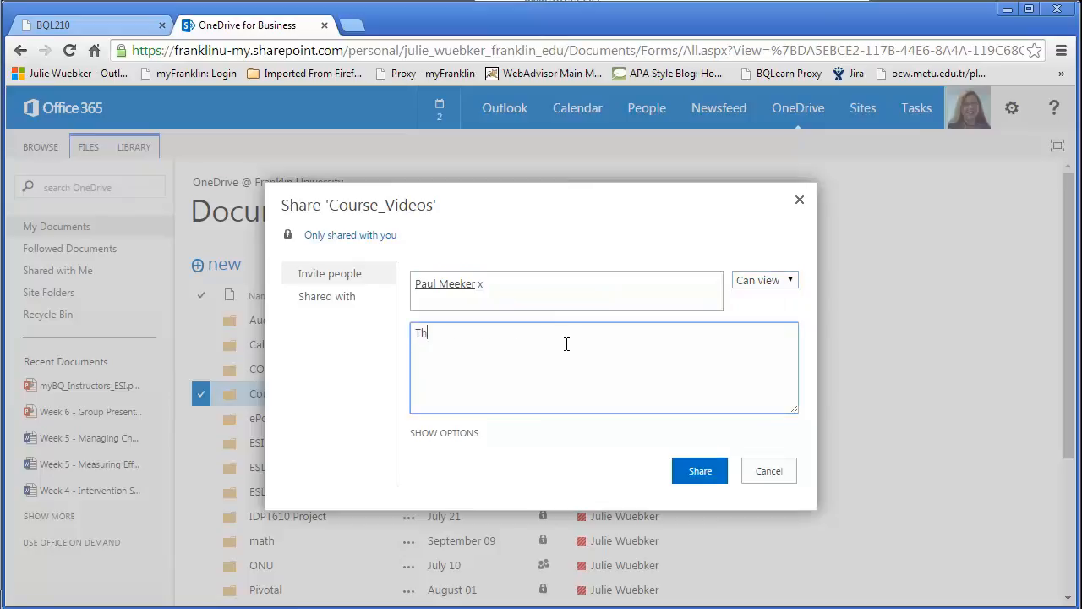
type("is is a test share.")
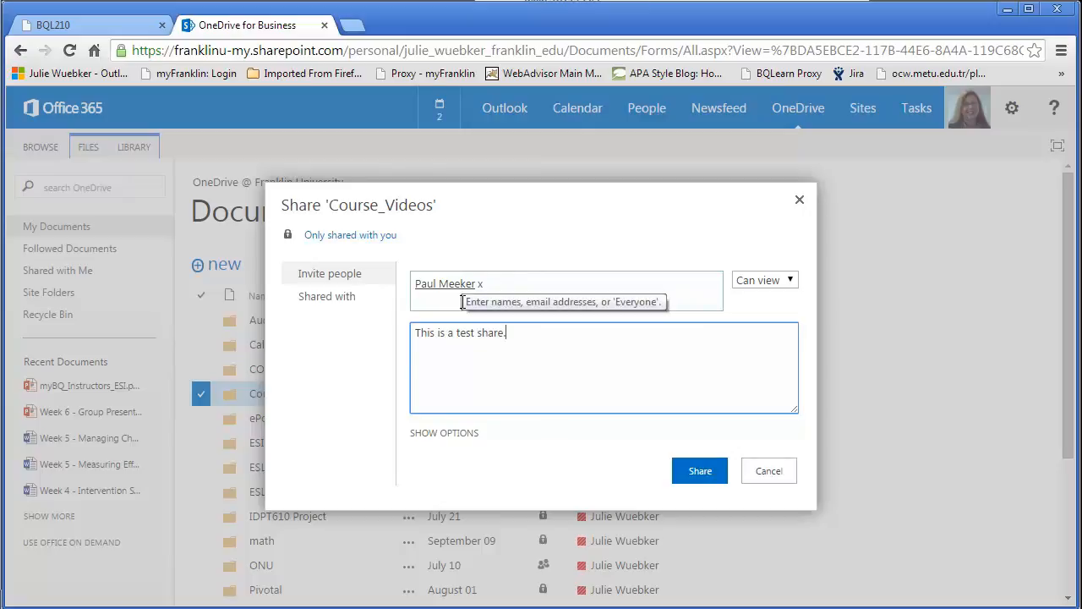
left_click(702, 478)
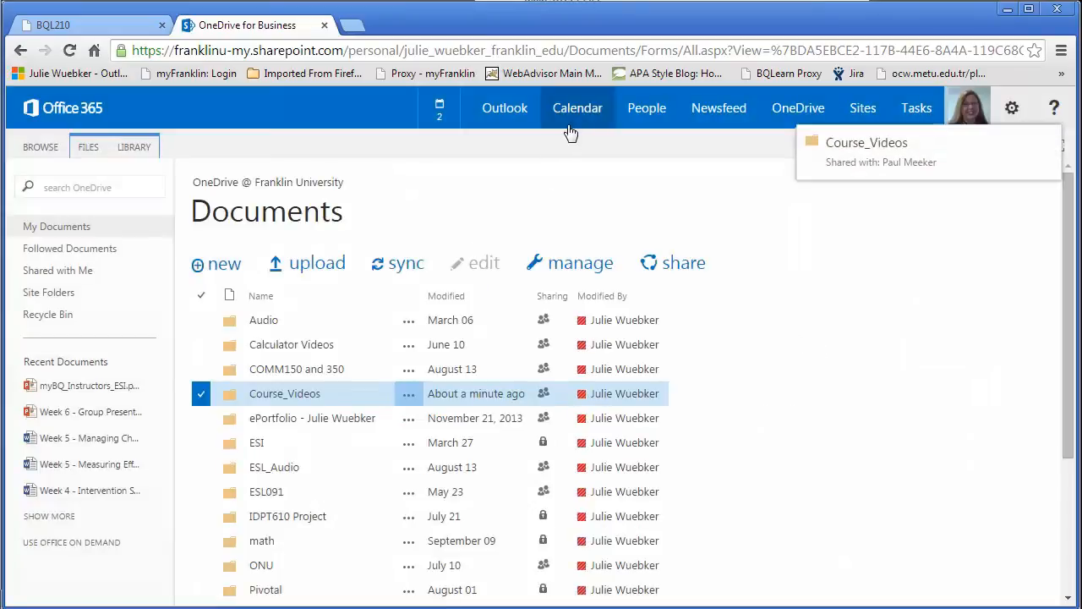
Look at the Outlook inbox, and return to OneDrive to check the sharing status of the videos inside Course_Videos
left_click(510, 111)
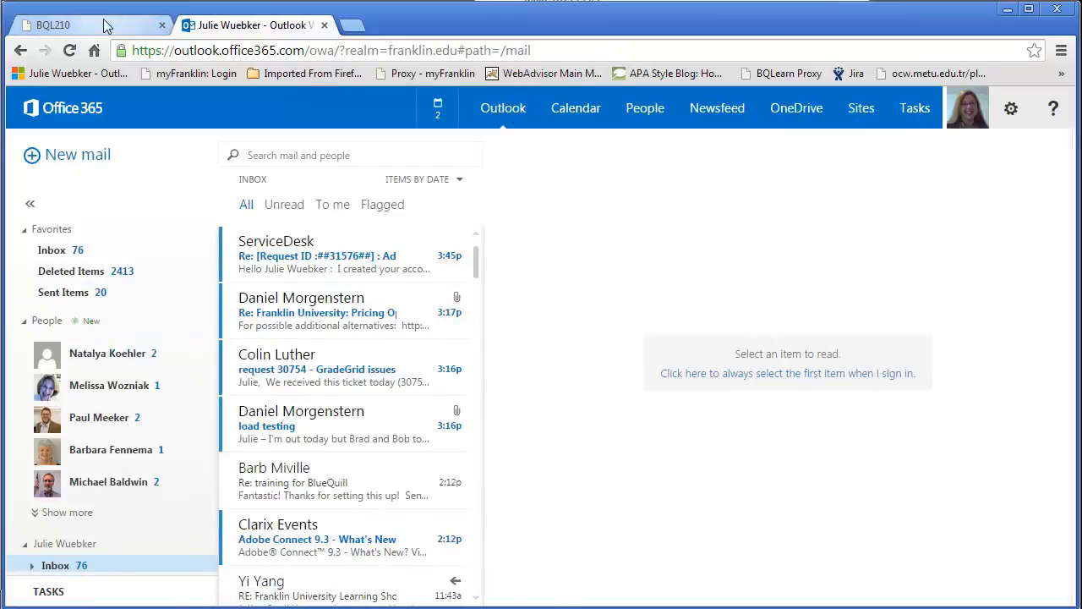
left_click(803, 115)
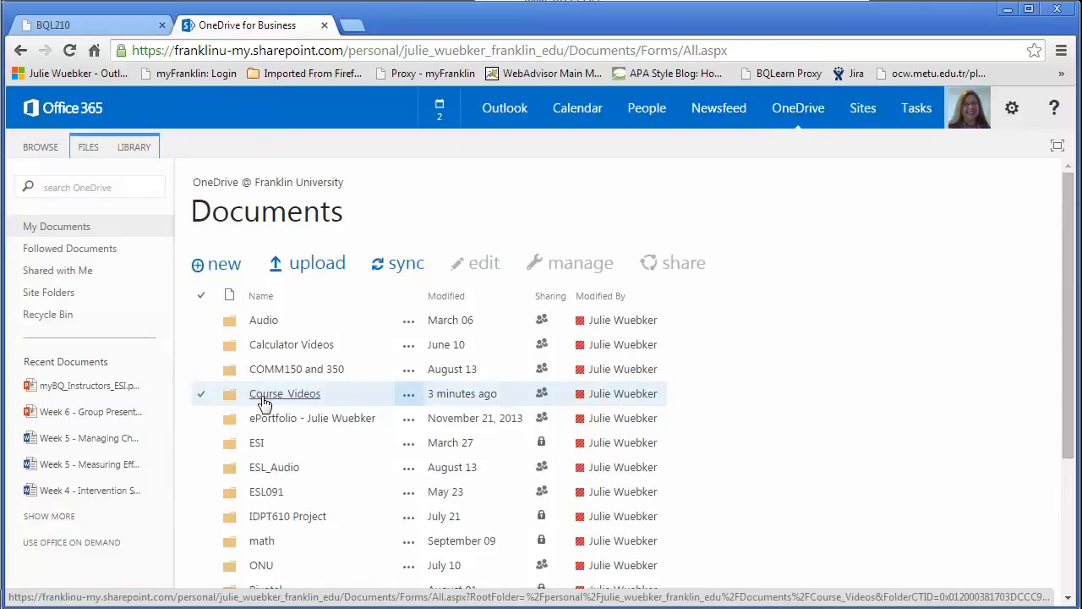
left_click(264, 397)
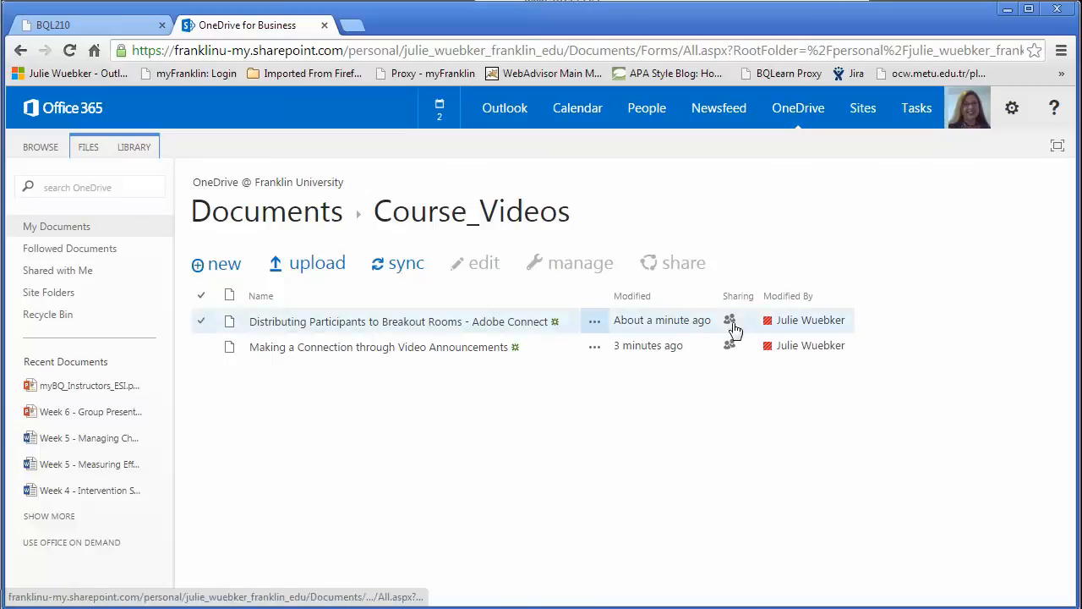
Review who the Course_Videos folder is shared with and the invited person's permission options, leaving the sharing settings as they are
left_click(305, 212)
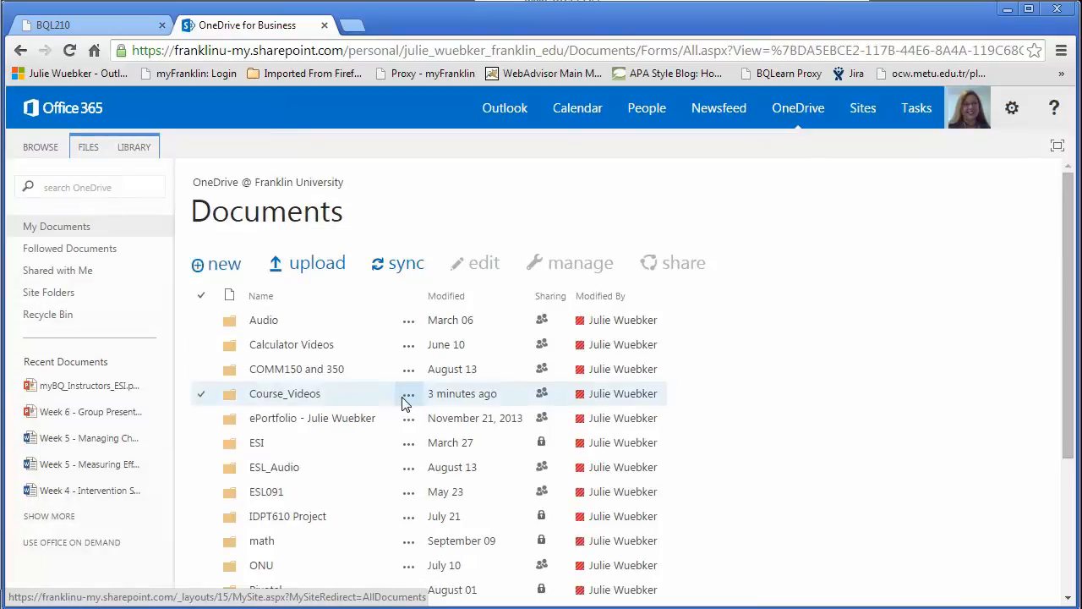
left_click(409, 399)
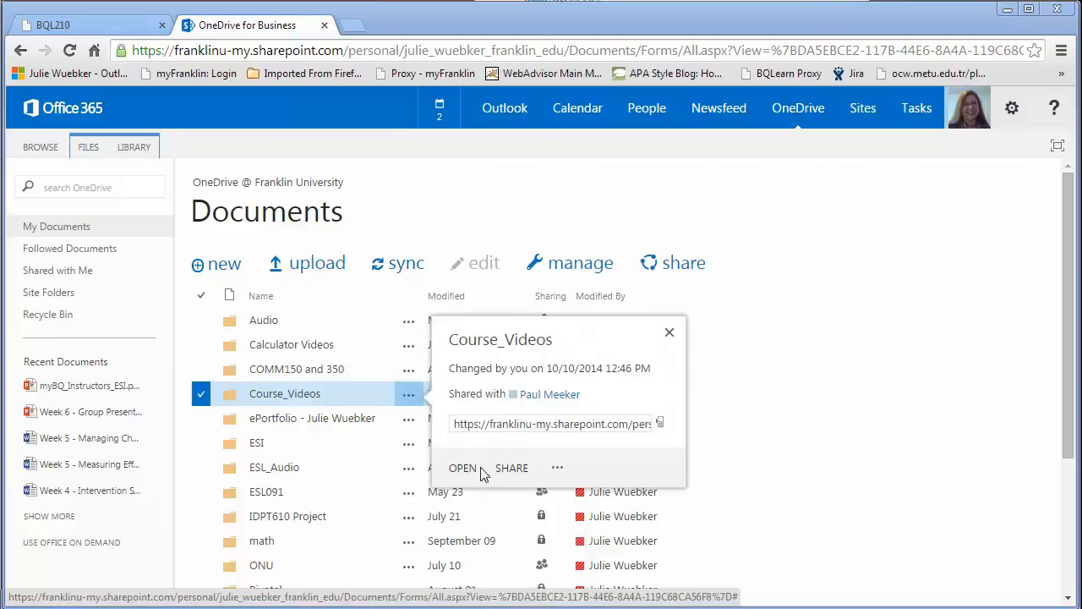
left_click(558, 469)
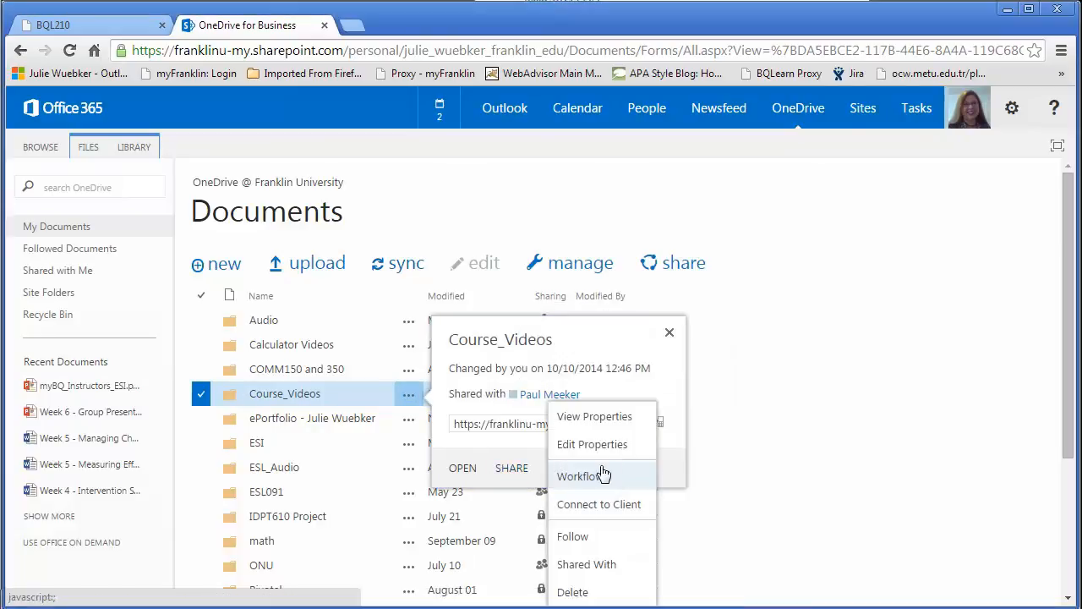
left_click(622, 565)
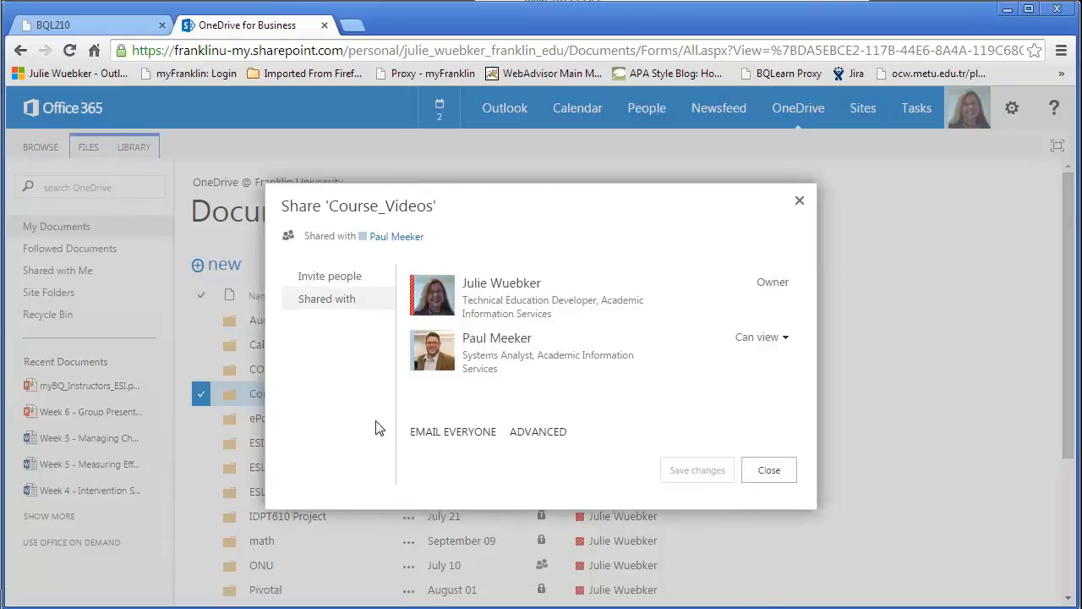
left_click(784, 338)
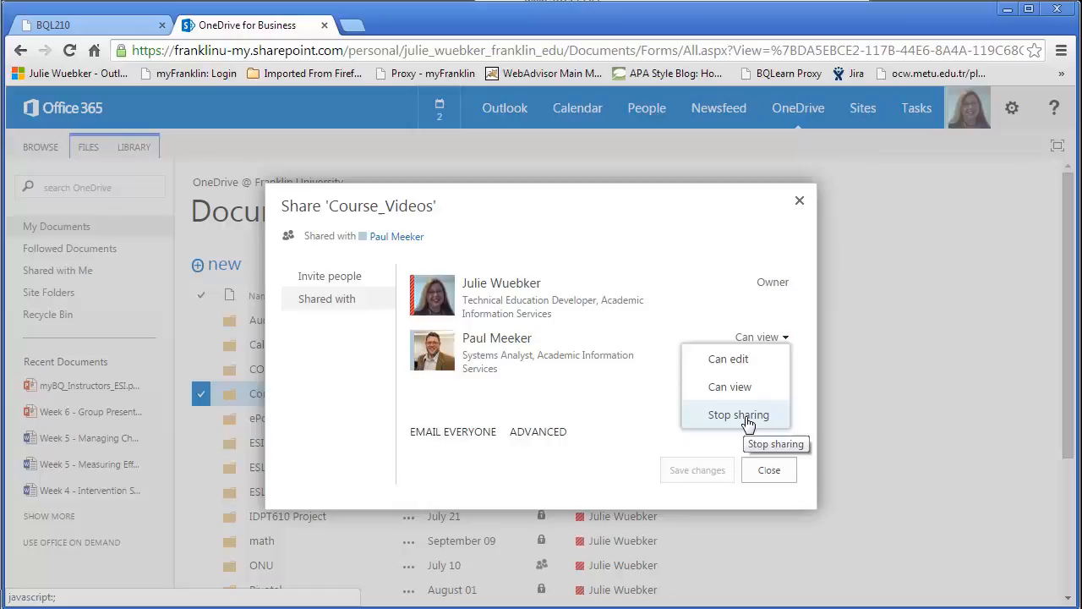
left_click(635, 393)
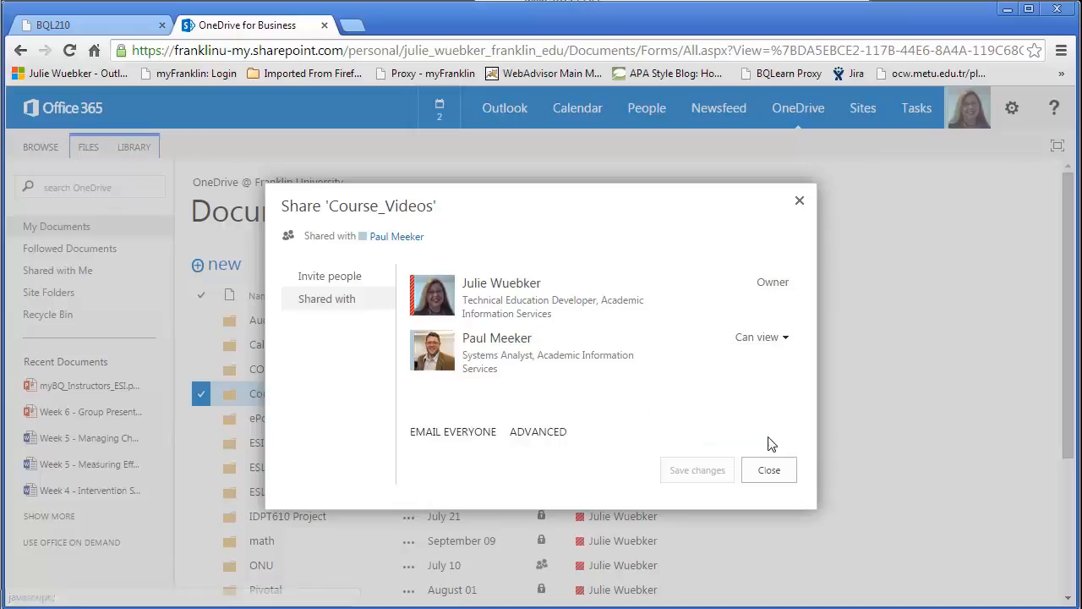
left_click(799, 203)
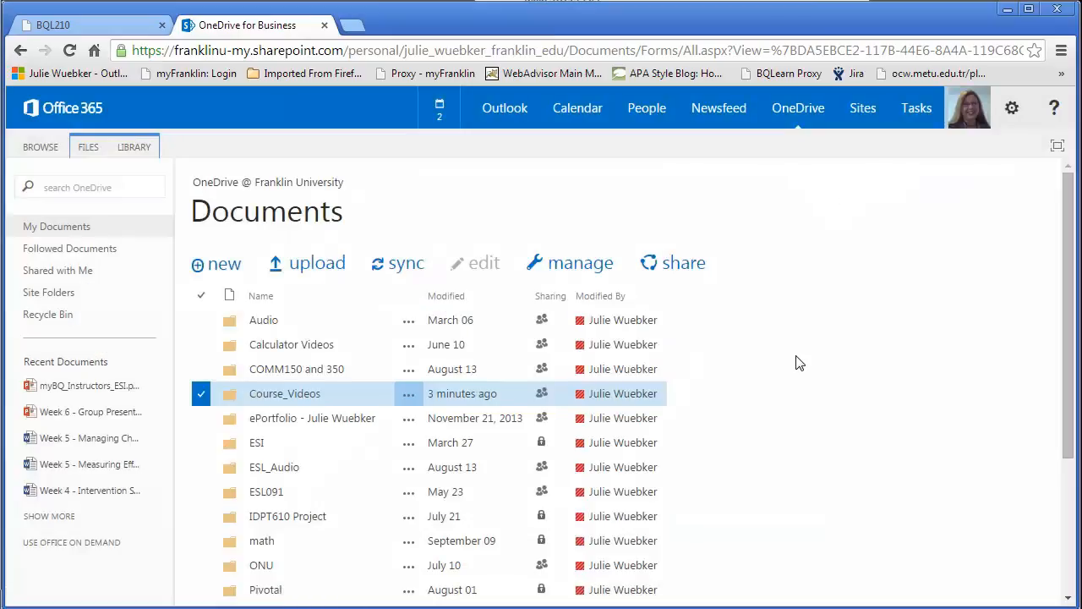
Switch from OneDrive to the Outlook mailbox
left_click(504, 115)
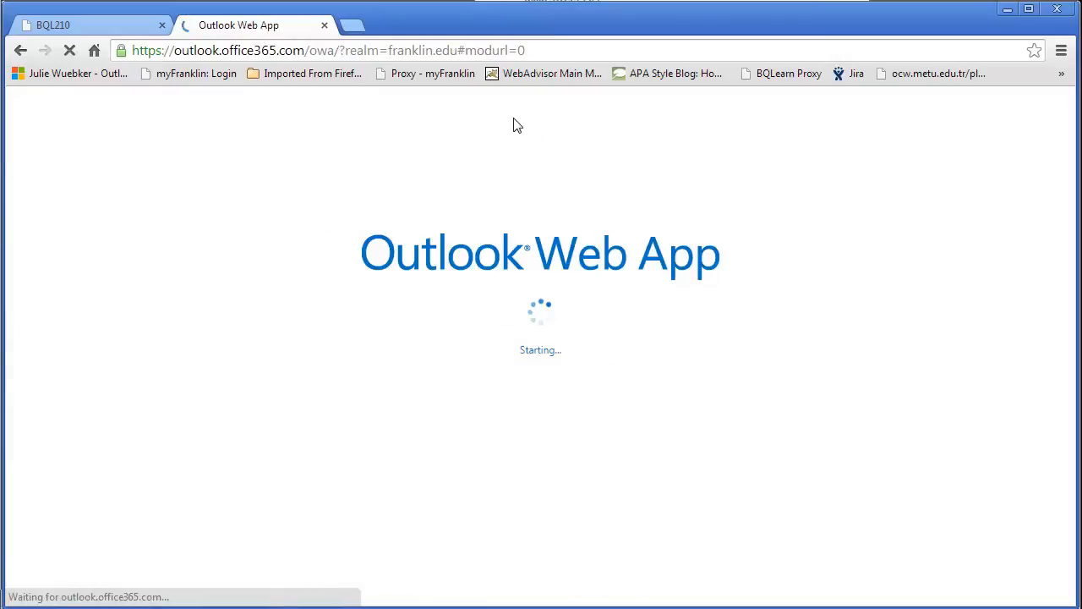